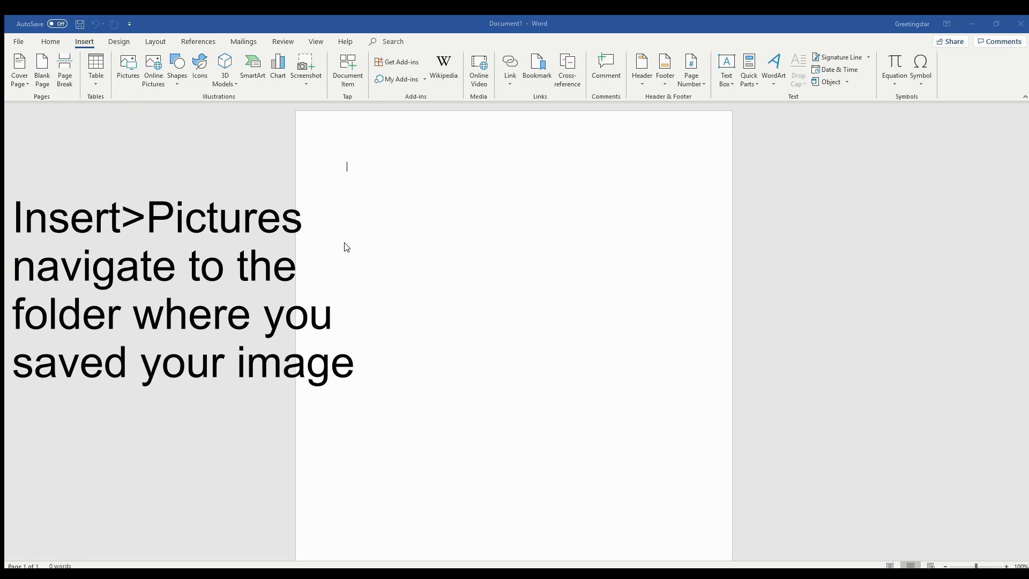
# Insert the floral pattern picture and draw a rectangle about 3.49" wide and 2.26" high over its upper-left area
pyautogui.doubleClick(424, 283)
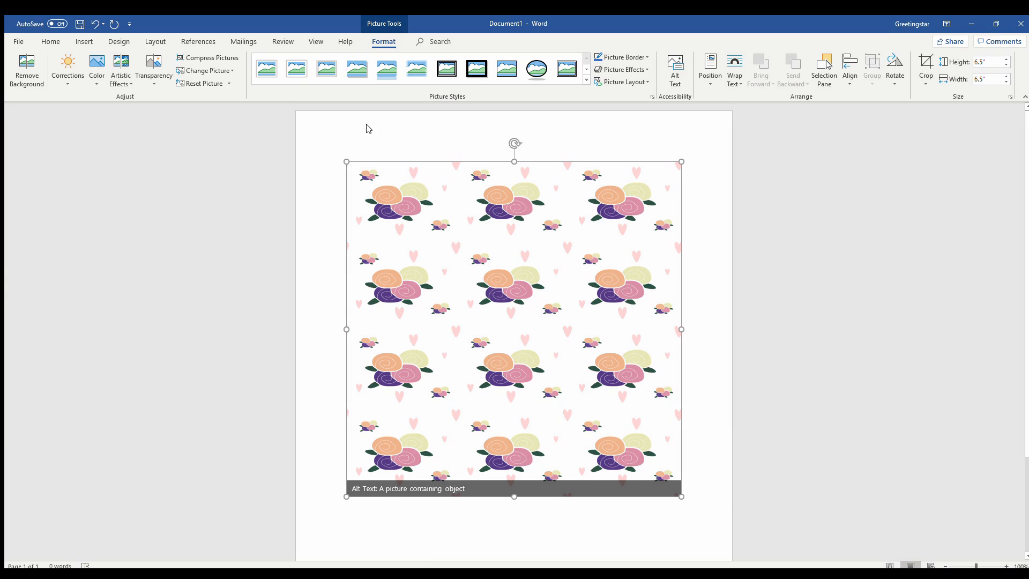
pyautogui.click(78, 39)
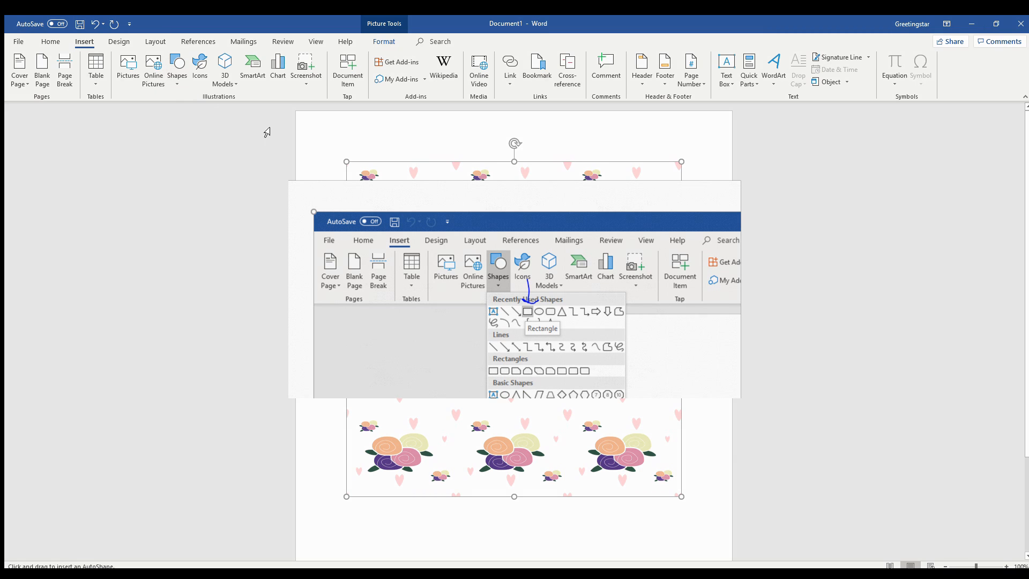
pyautogui.moveTo(337, 144); pyautogui.dragTo(516, 264)
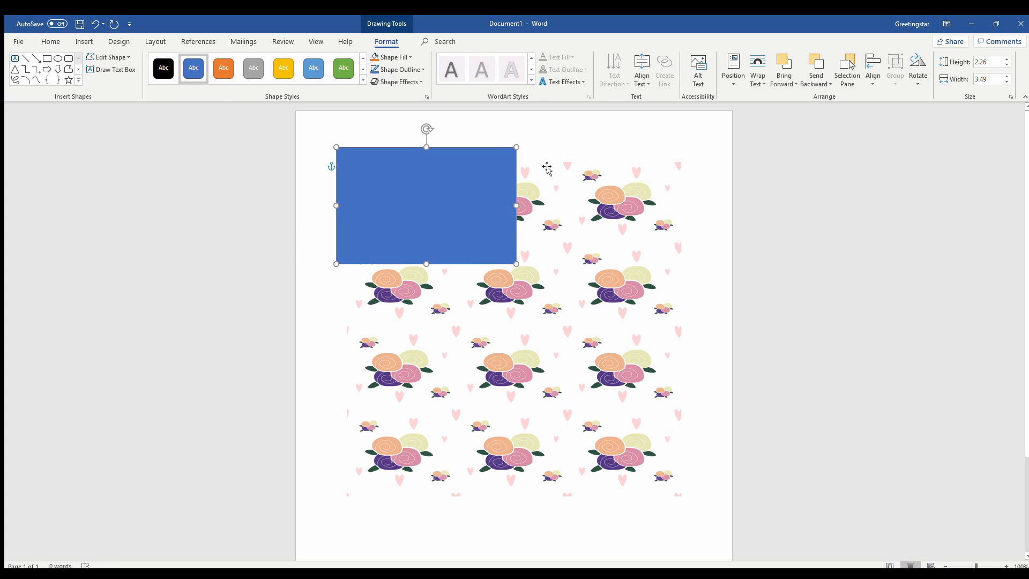
pyautogui.click(669, 132)
pyautogui.click(704, 198)
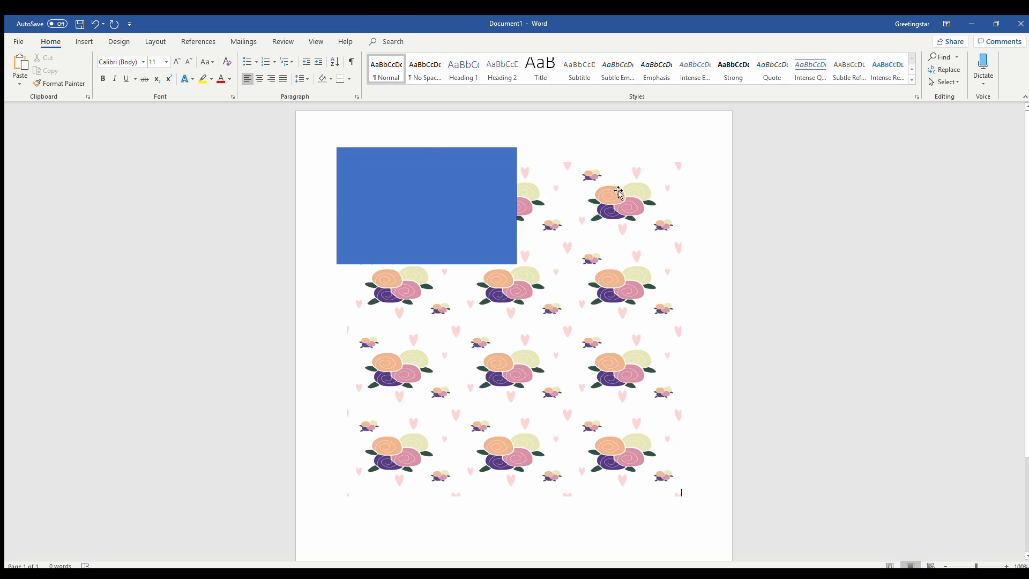
# Set the blue rectangle's height and width to 6" each
pyautogui.click(447, 193)
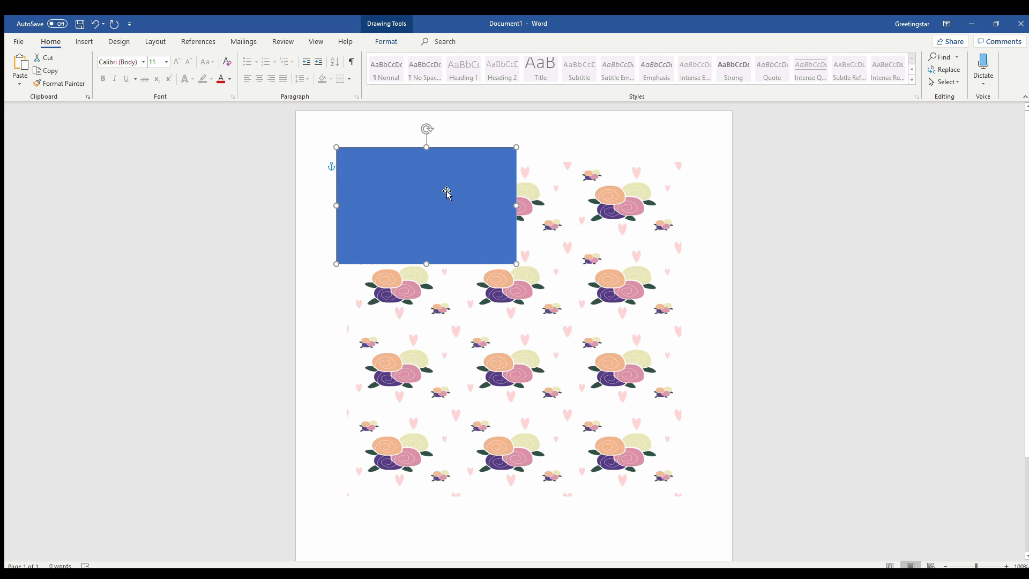
pyautogui.click(386, 41)
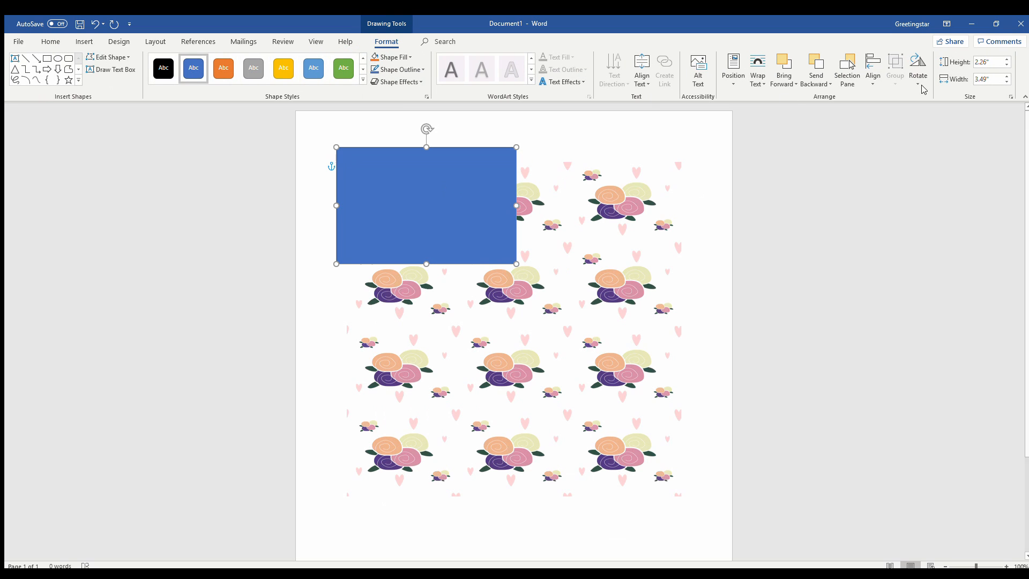
pyautogui.click(994, 63)
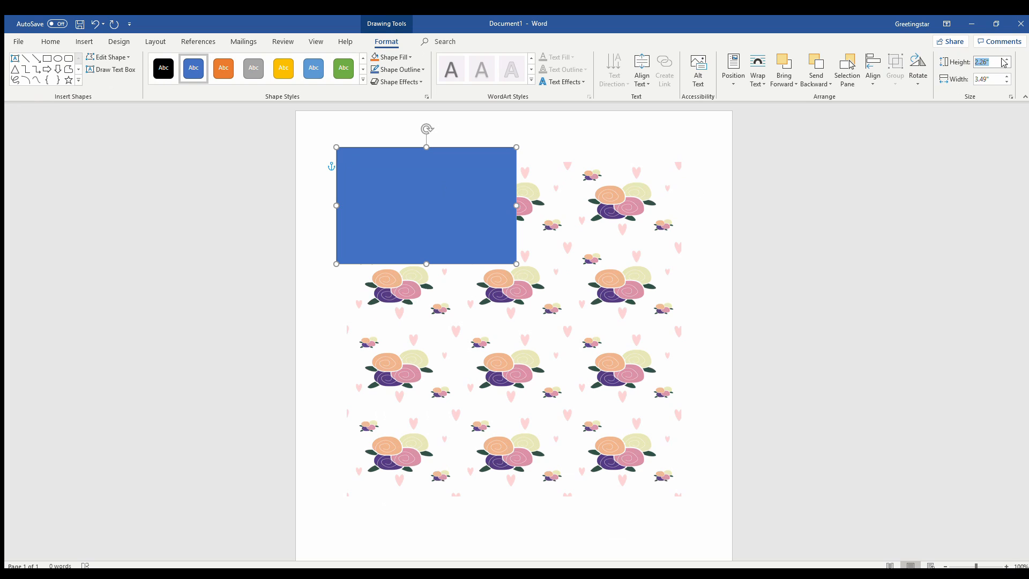
pyautogui.write('6')
pyautogui.press('Tab')
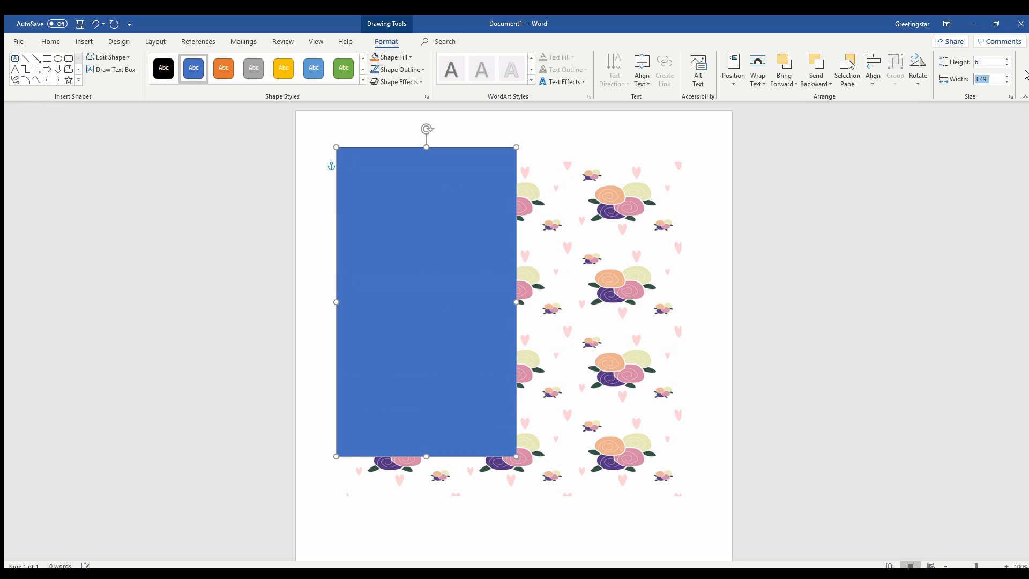
pyautogui.write('6')
pyautogui.press('Return')
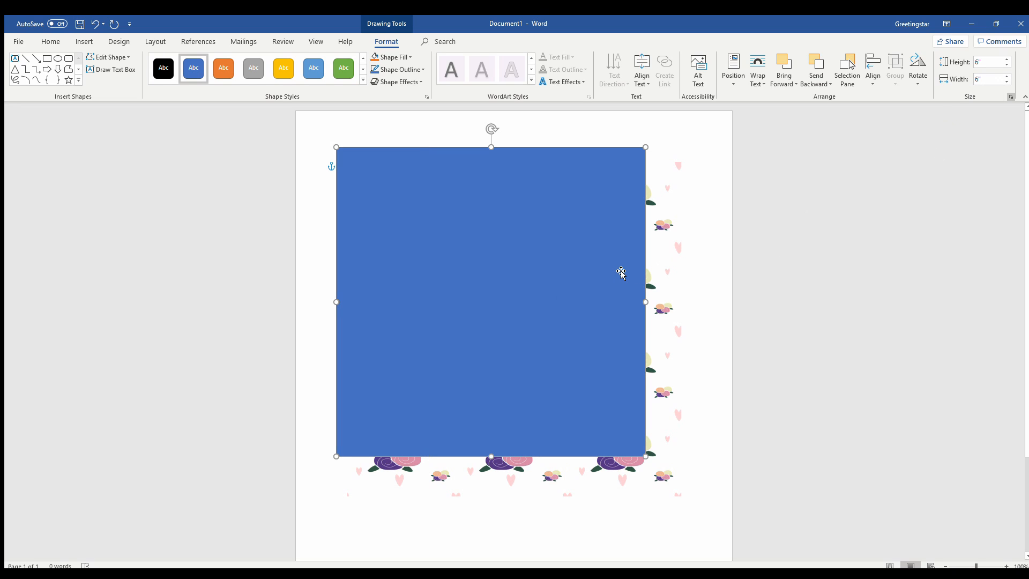
pyautogui.click(739, 154)
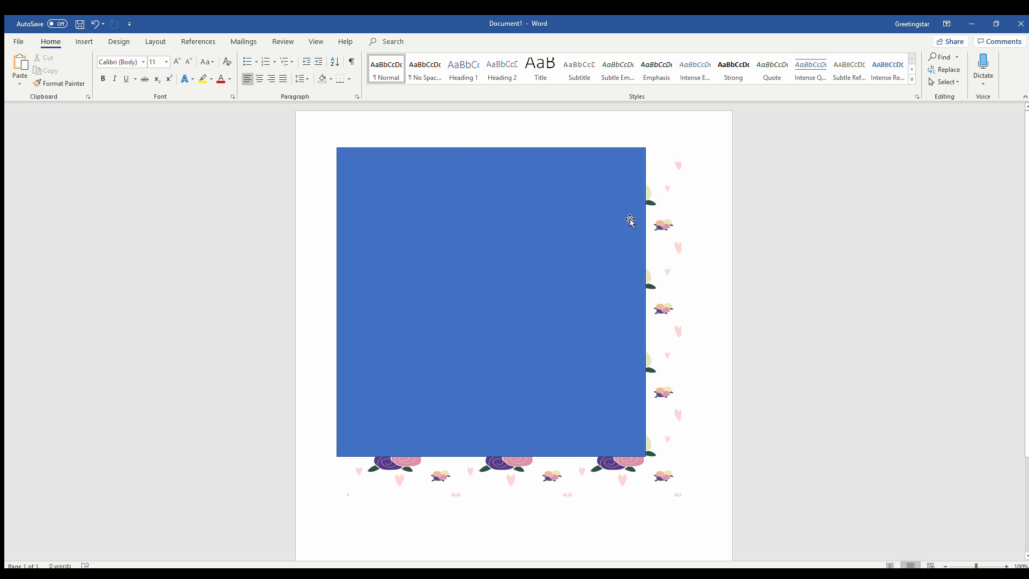
# Resize the floral picture to 6" high by 6" wide
pyautogui.click(525, 249)
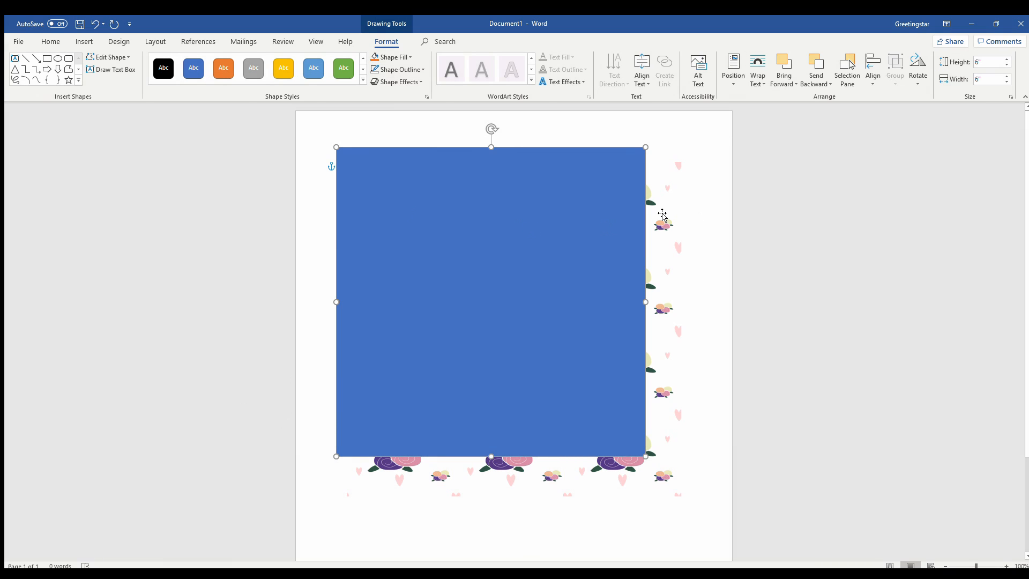
pyautogui.click(664, 213)
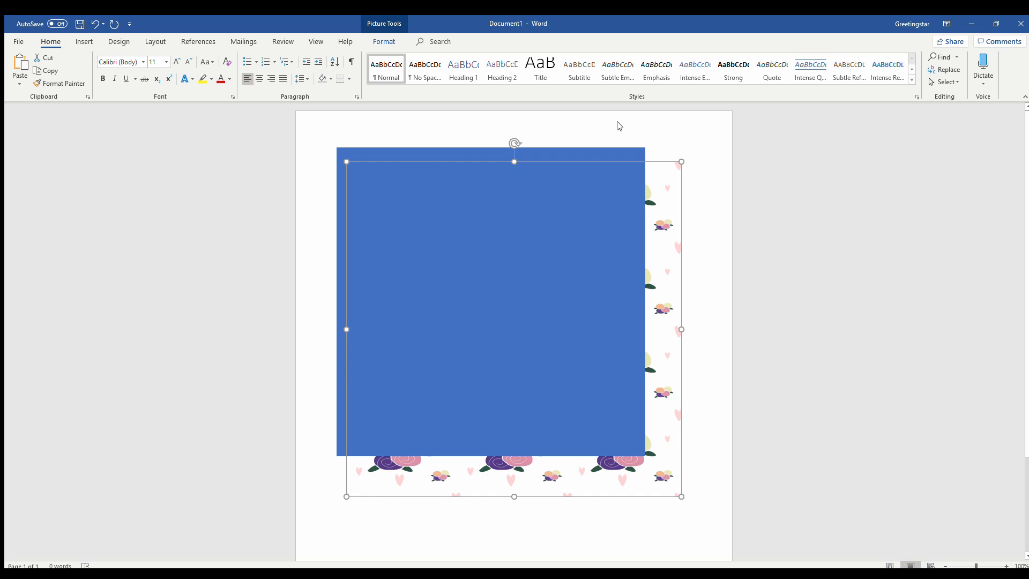
pyautogui.click(384, 42)
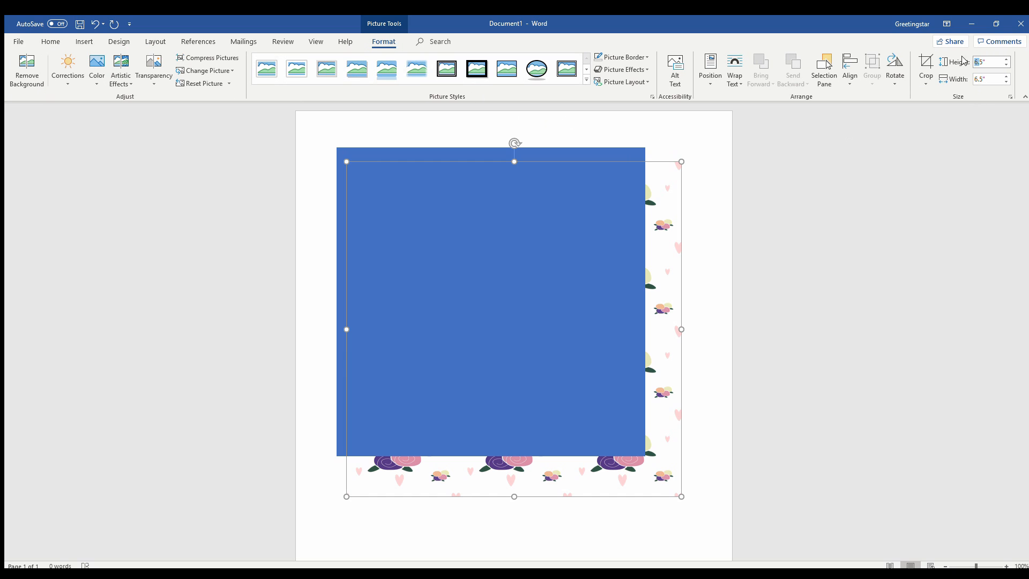
pyautogui.click(990, 62)
pyautogui.write('6')
pyautogui.press('Tab')
pyautogui.write('6')
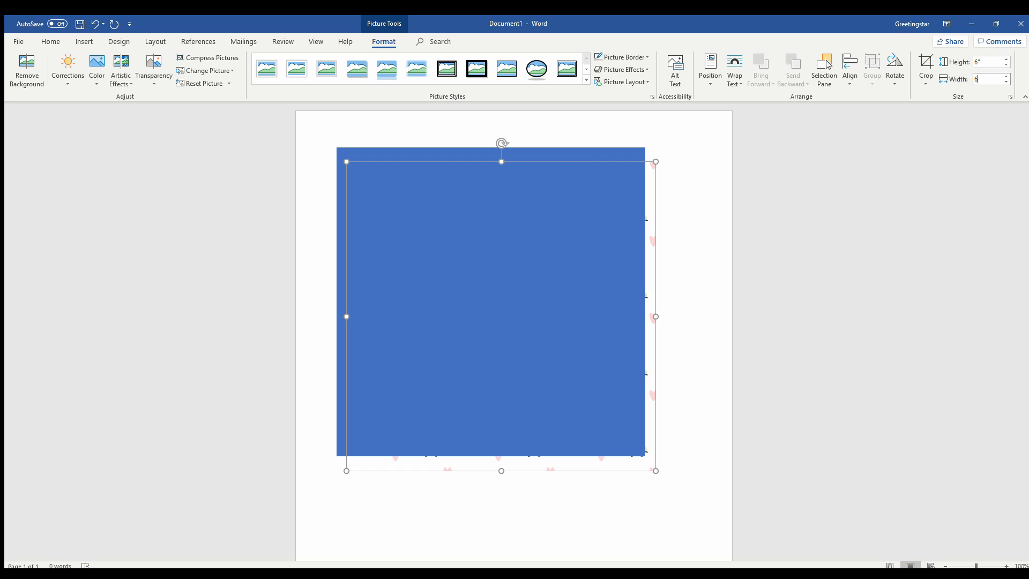
pyautogui.press('Return')
# Move the blue square over the floral picture so that their edges roughly line up
pyautogui.click(627, 155)
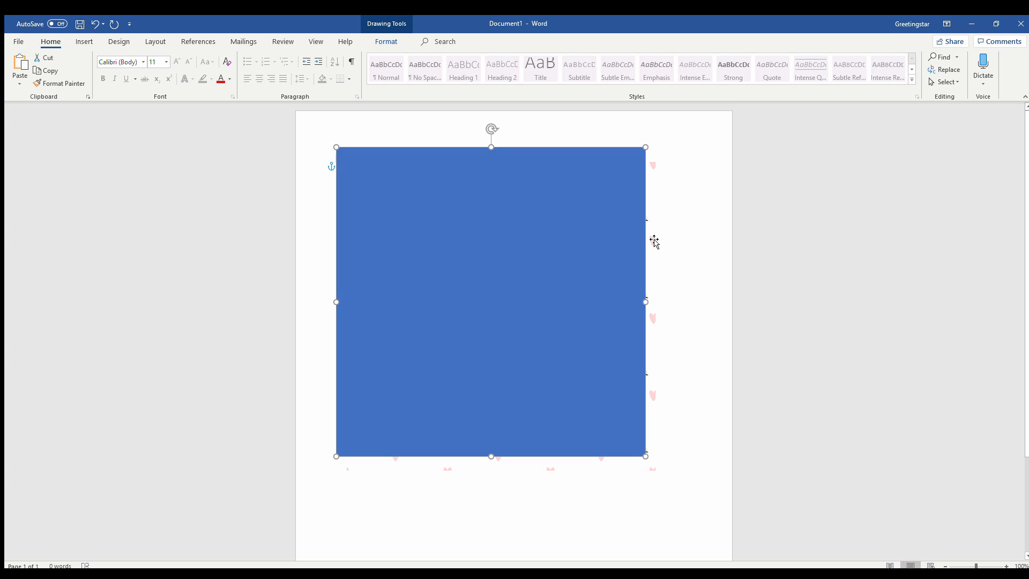
pyautogui.click(653, 321)
pyautogui.click(652, 319)
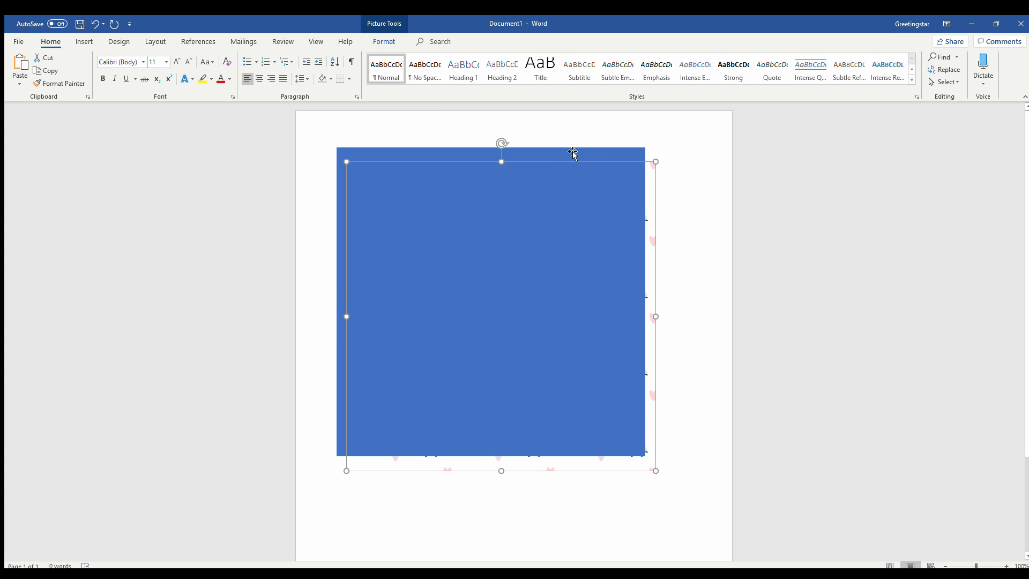
pyautogui.click(395, 156)
pyautogui.moveTo(465, 187)
pyautogui.mouseDown()
pyautogui.moveTo(488, 201)
pyautogui.moveTo(464, 197)
pyautogui.mouseUp()
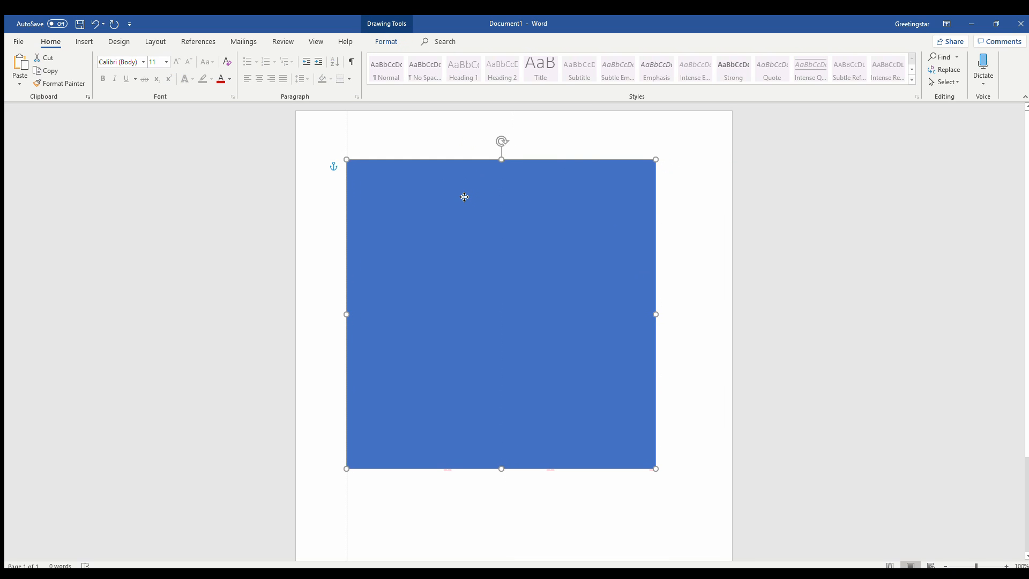
pyautogui.click(742, 223)
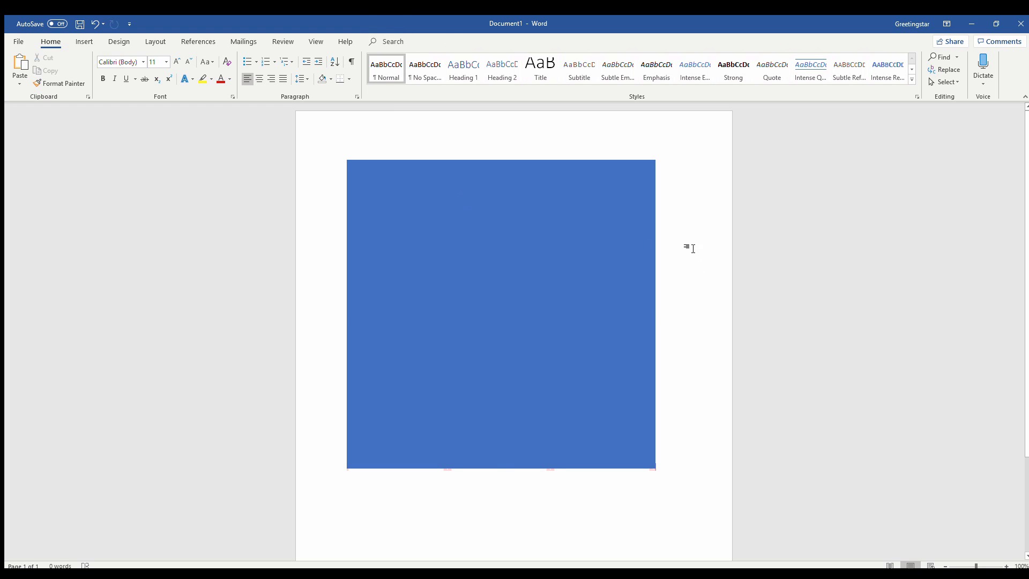
# Move the blue square down the page to uncover the upper part of the floral picture
pyautogui.click(603, 231)
pyautogui.moveTo(605, 232); pyautogui.dragTo(619, 420)
pyautogui.scroll(-2, 629, 329)
# Set the floral picture's text wrapping to In Front of Text
pyautogui.click(543, 134)
pyautogui.scroll(1, 591, 240)
pyautogui.scroll(2, 591, 240)
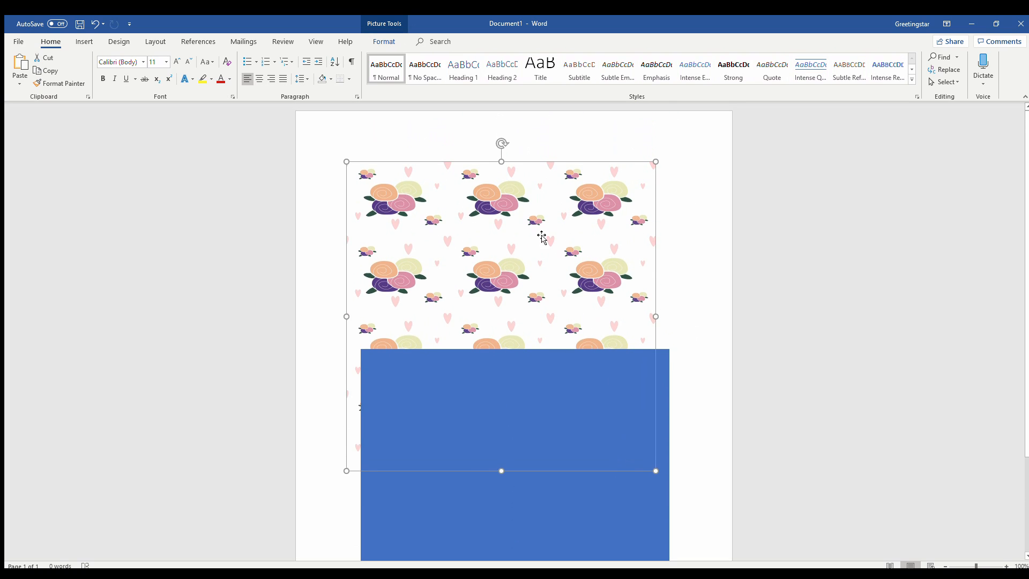
pyautogui.click(384, 41)
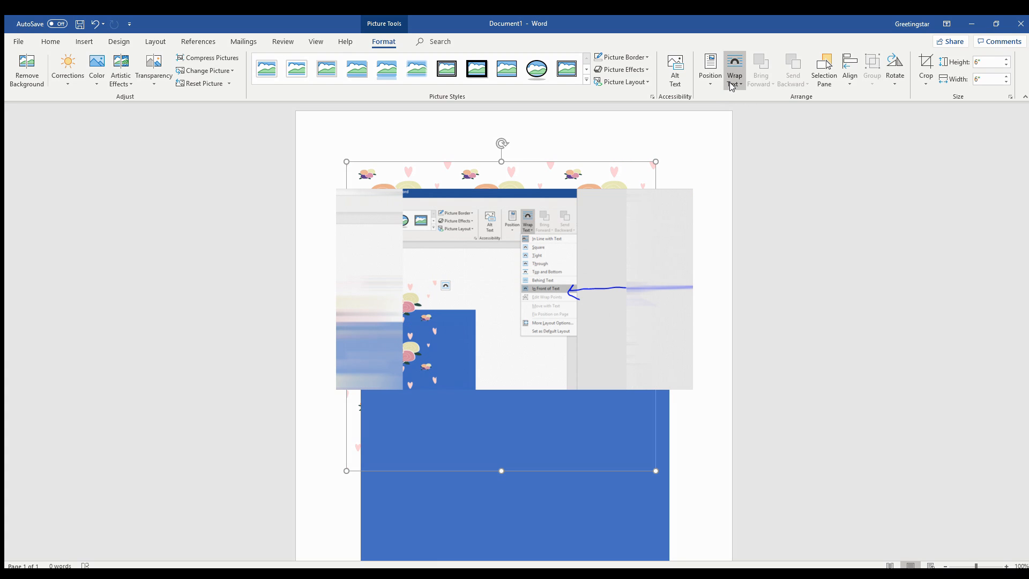
pyautogui.click(752, 173)
pyautogui.scroll(-2, 698, 218)
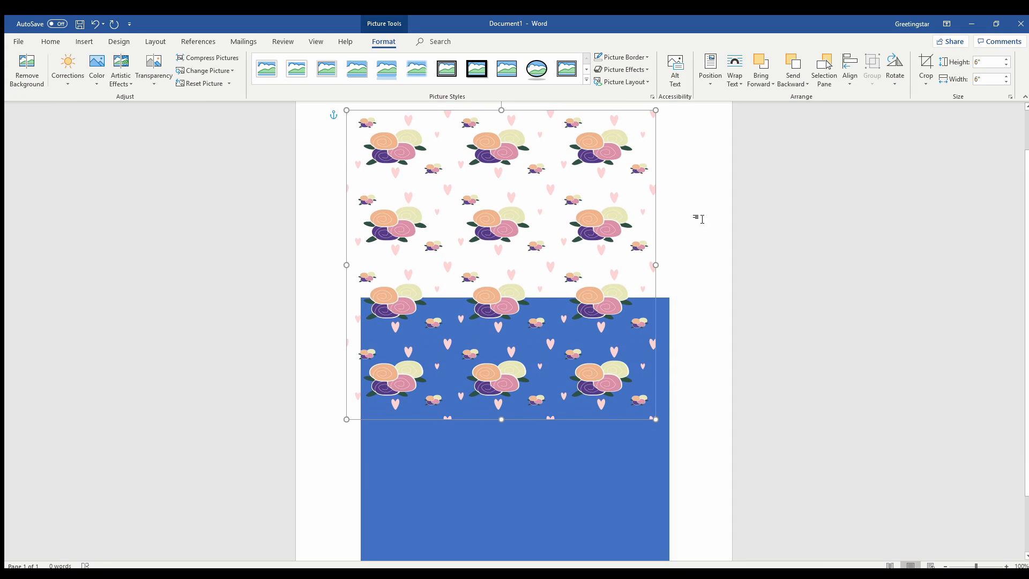
# Select the blue square and the floral picture together and align them with Align Center and Align Middle
pyautogui.click(601, 481)
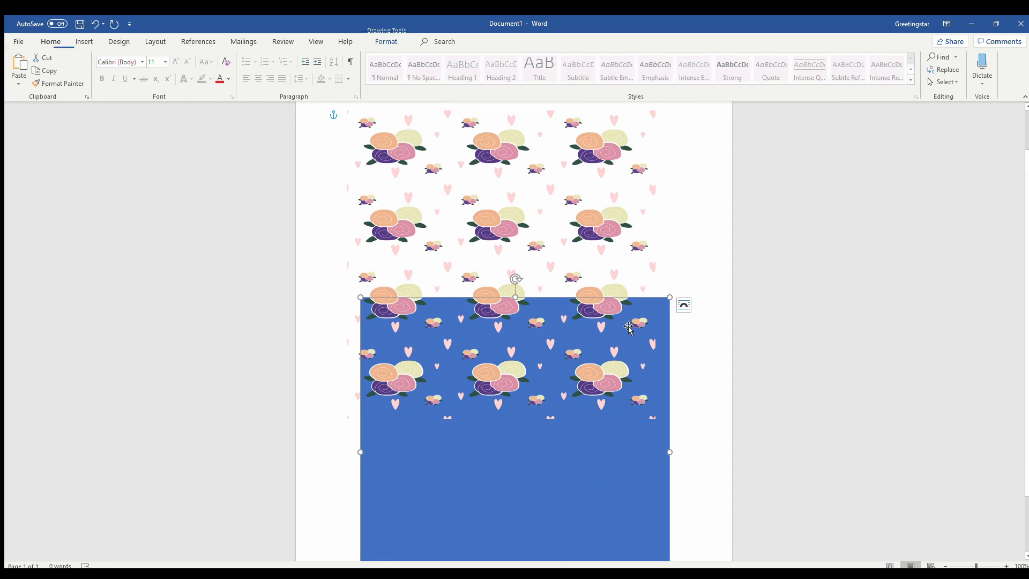
pyautogui.keyDown('shift'); pyautogui.click(612, 222); pyautogui.keyUp('shift')
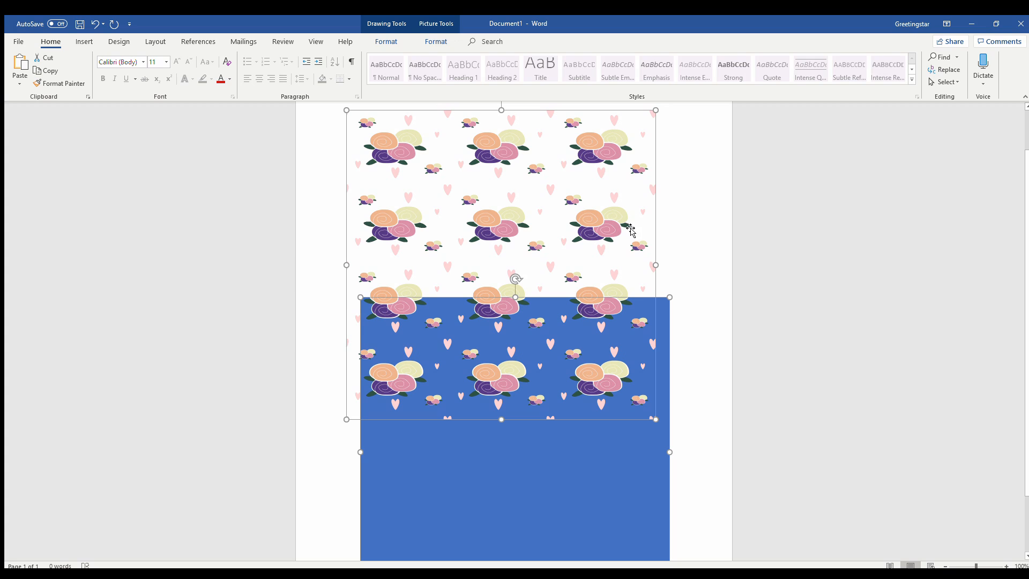
pyautogui.click(384, 42)
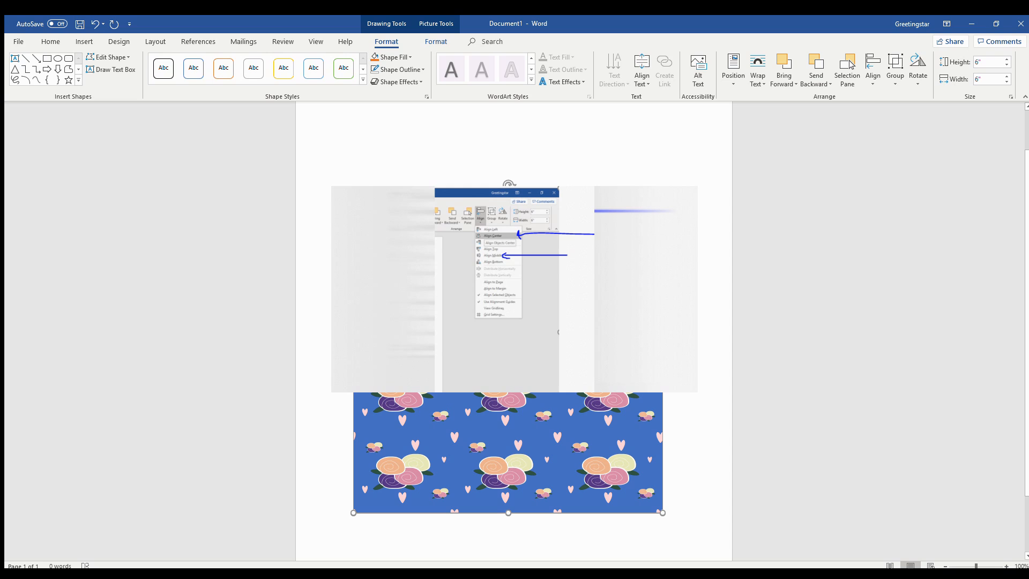
pyautogui.click(735, 191)
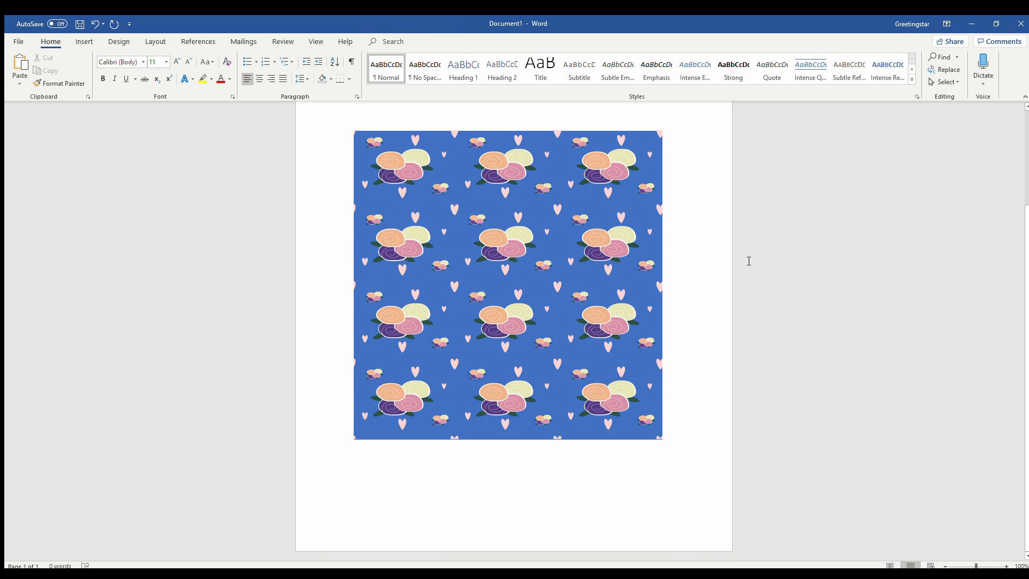
# Move the floral picture aside and change the square's fill to a dark pink from More Fill Colors
pyautogui.click(653, 212)
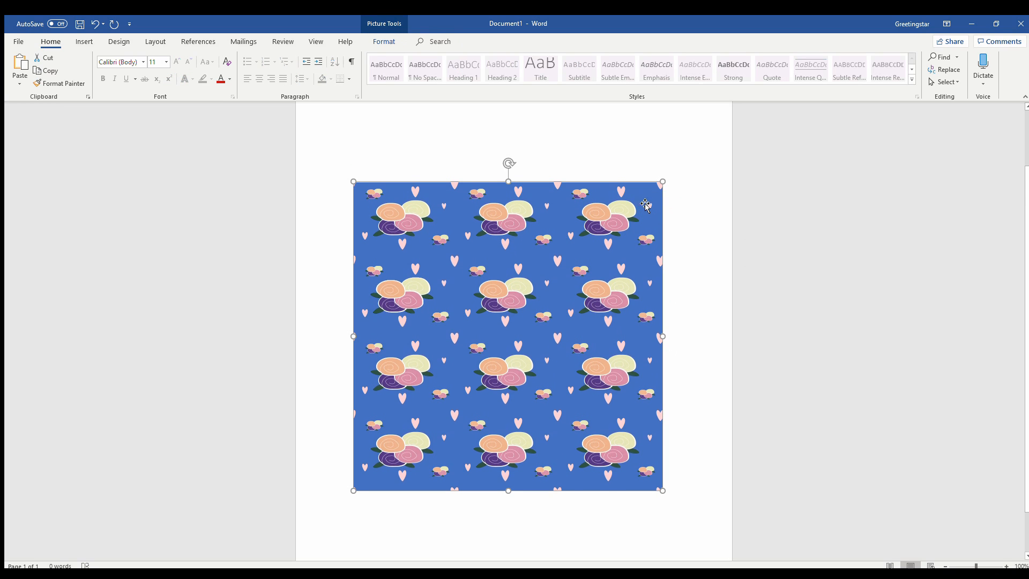
pyautogui.moveTo(643, 203); pyautogui.dragTo(812, 224)
pyautogui.click(450, 270)
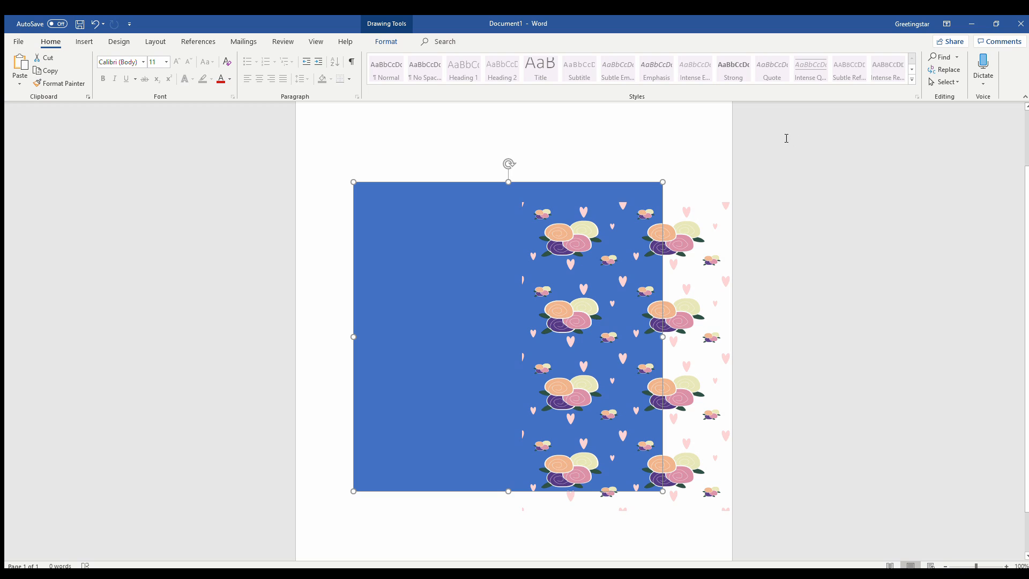
pyautogui.click(386, 41)
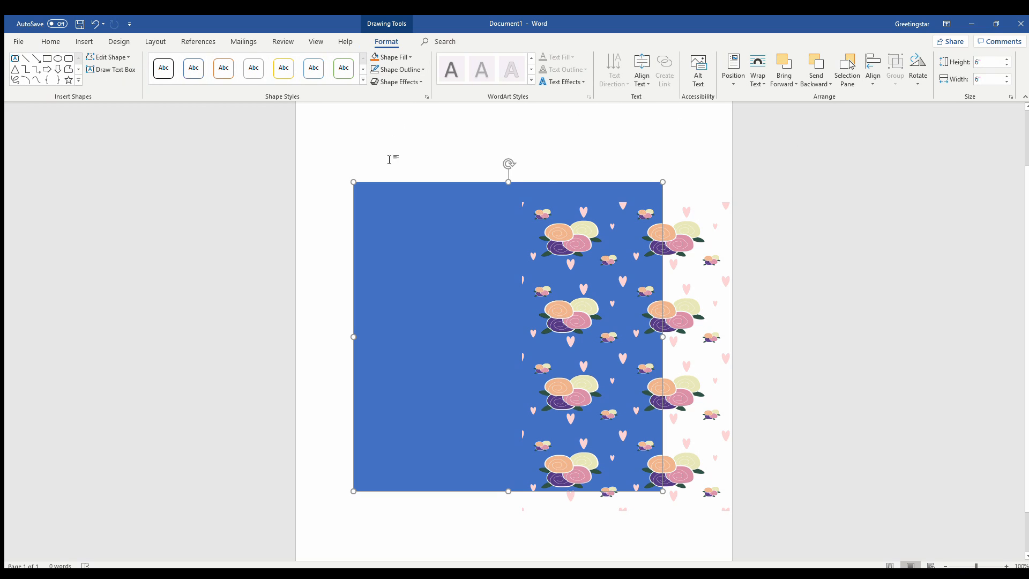
pyautogui.click(390, 58)
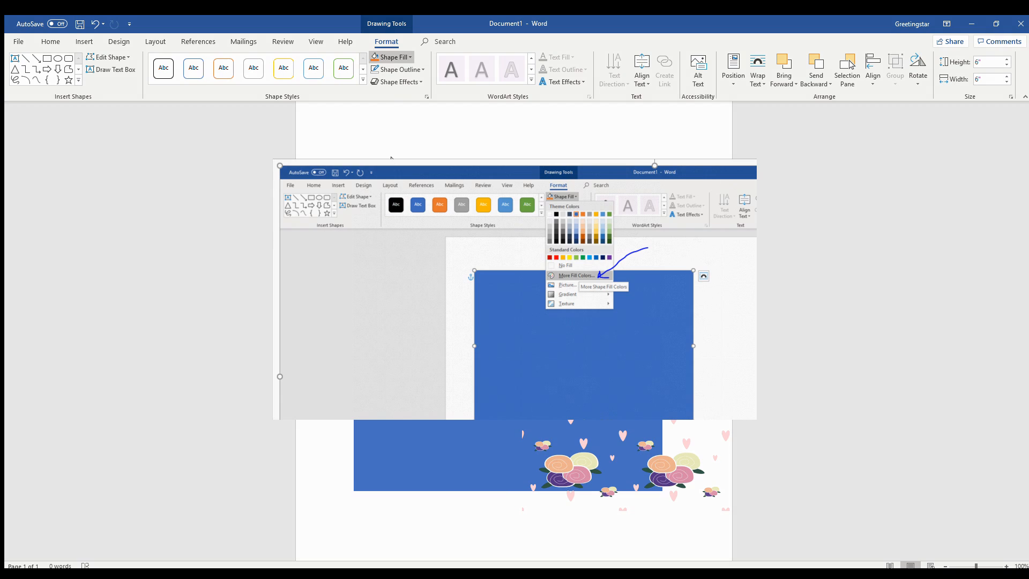
pyautogui.click(391, 161)
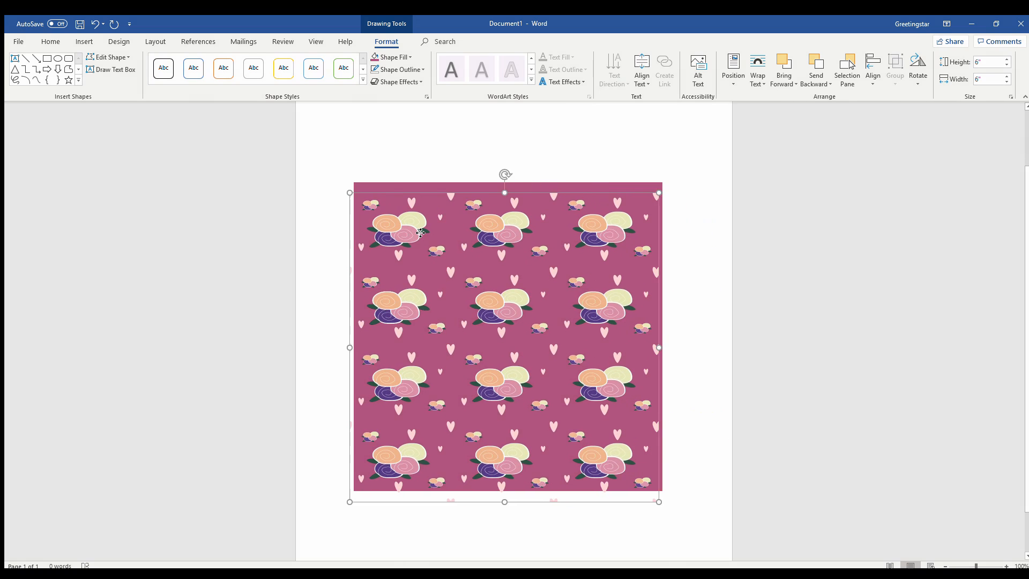
# Move the floral picture back over the dark pink square and align both with Align Center and Align Middle
pyautogui.hotkey('ctrl', 'v')
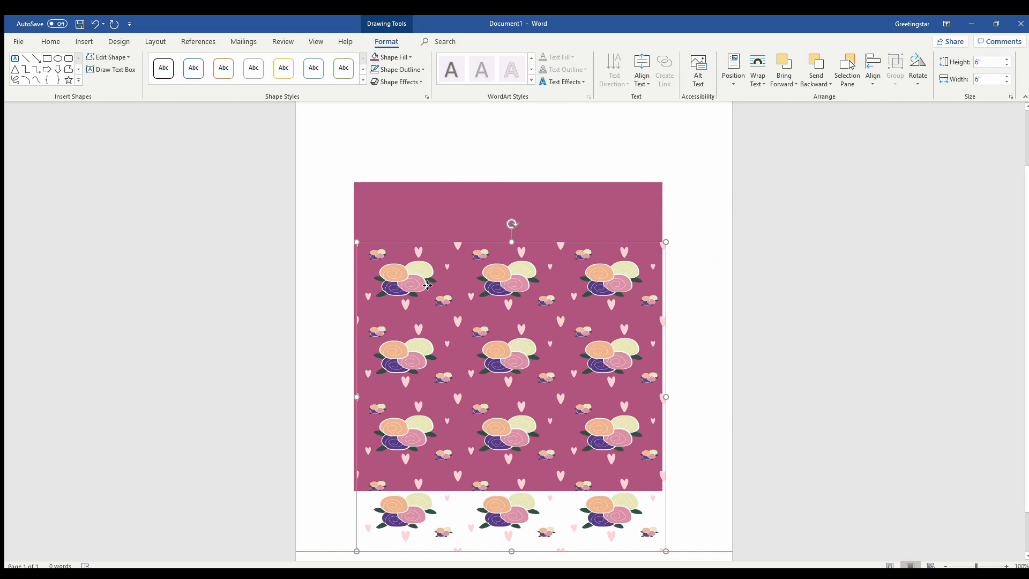
pyautogui.keyDown('shift'); pyautogui.click(445, 214); pyautogui.keyUp('shift')
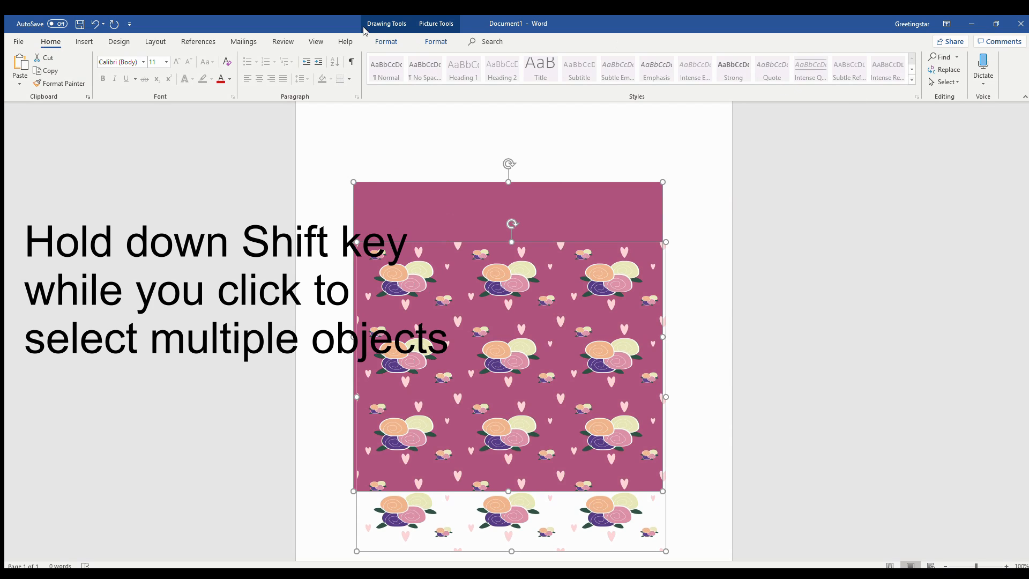
pyautogui.click(386, 41)
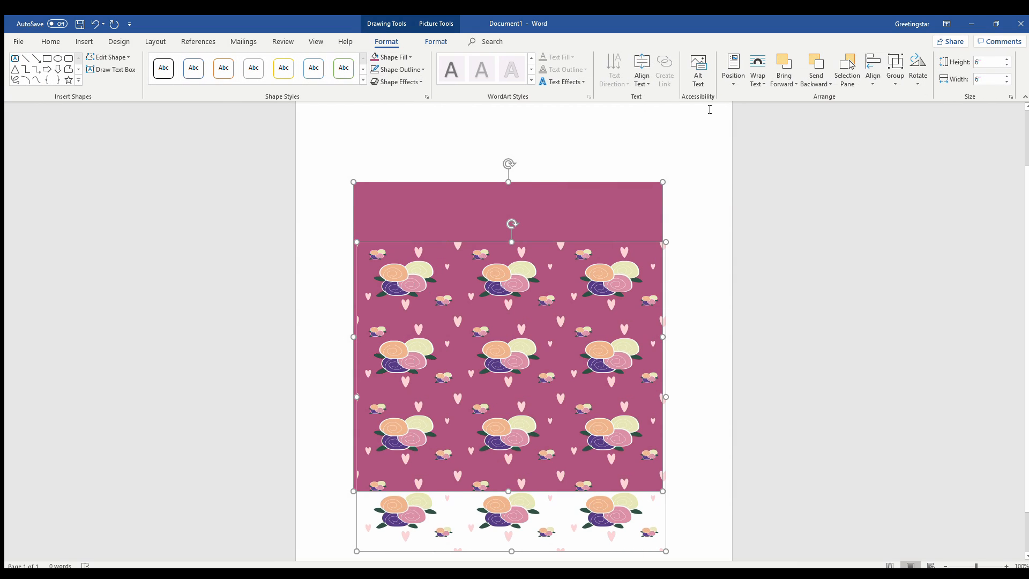
pyautogui.click(873, 77)
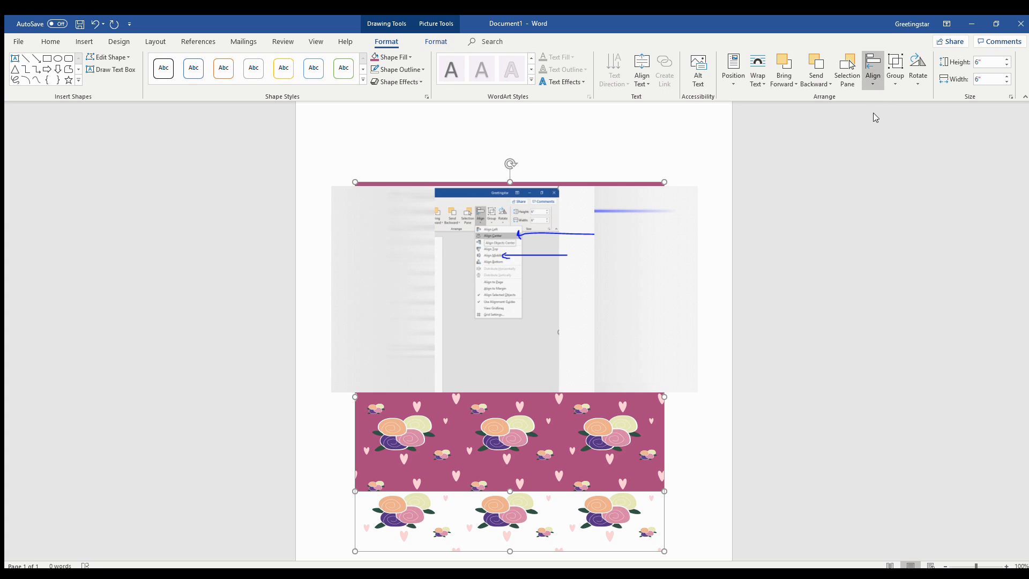
pyautogui.click(883, 149)
pyautogui.click(723, 169)
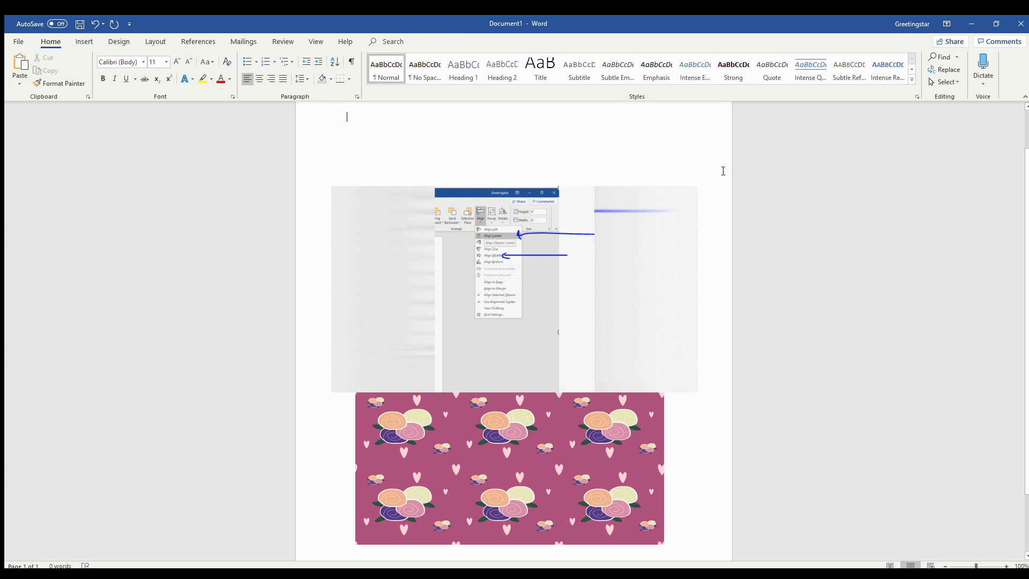
pyautogui.scroll(-3, 303, 165)
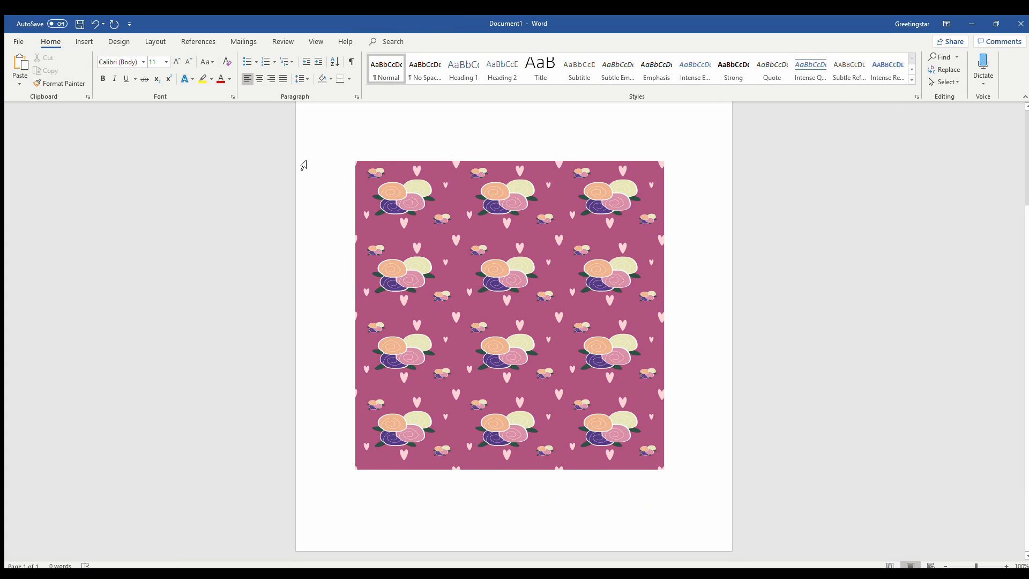
pyautogui.scroll(4, 303, 163)
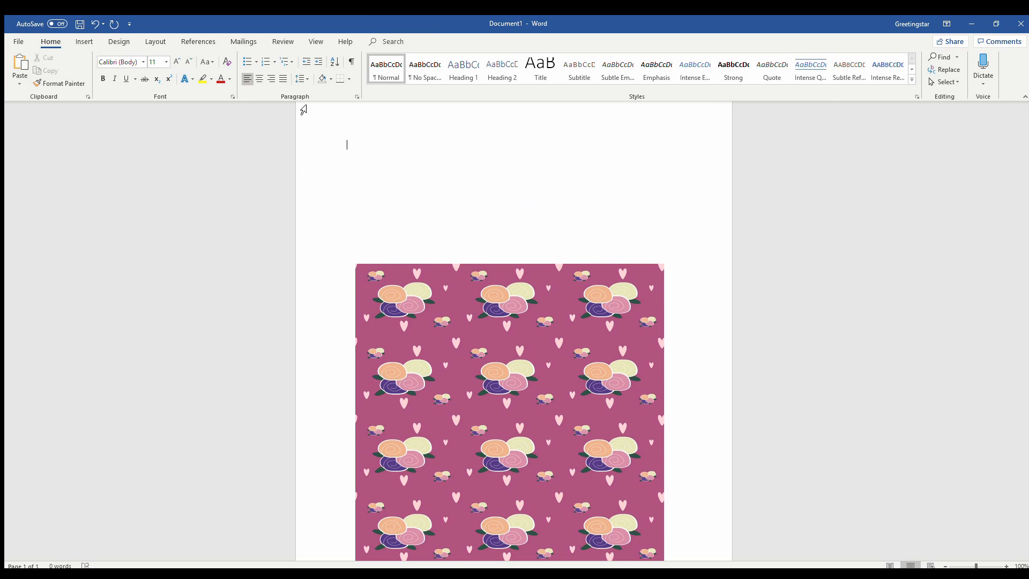